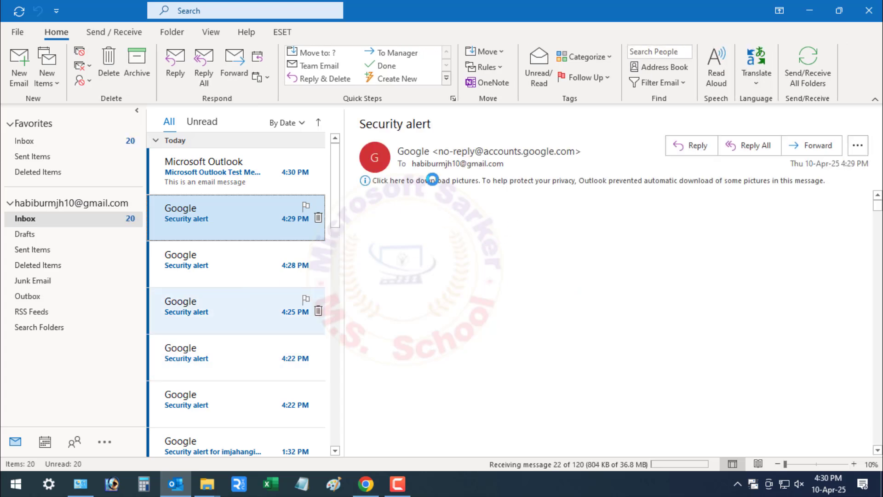
# - Scroll the inbox and open the Monday Google security alert in the reading pane
pyautogui.scroll(-4, 225, 349)
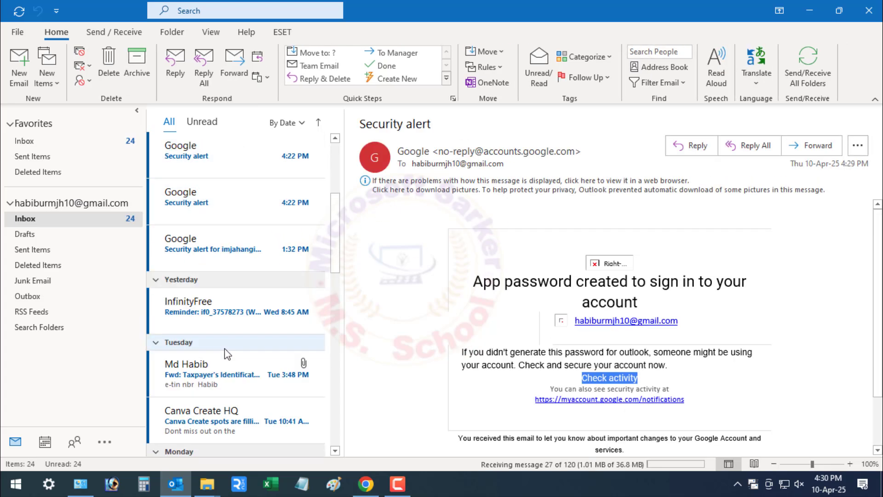
pyautogui.scroll(-3, 224, 348)
pyautogui.scroll(-2, 224, 348)
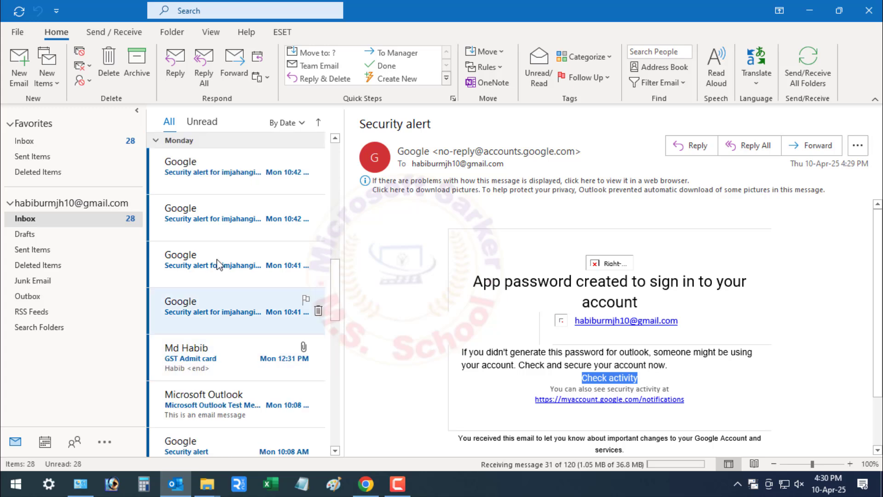
pyautogui.click(223, 210)
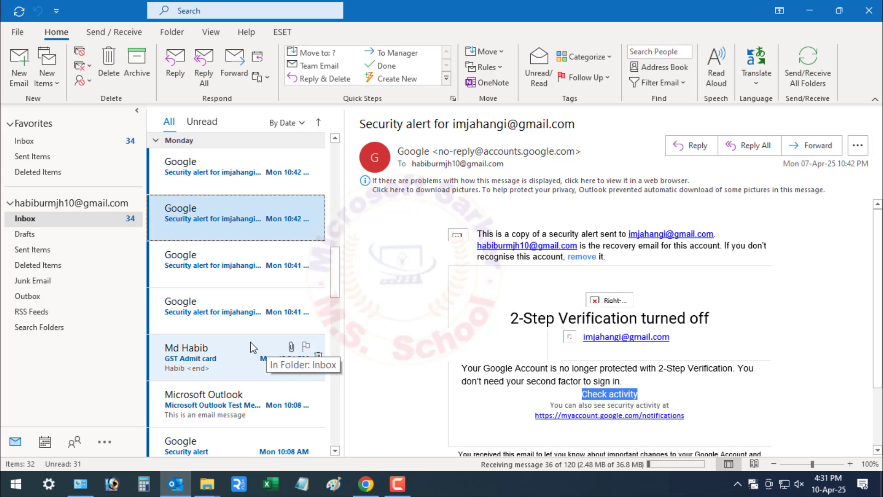
pyautogui.scroll(5, 305, 347)
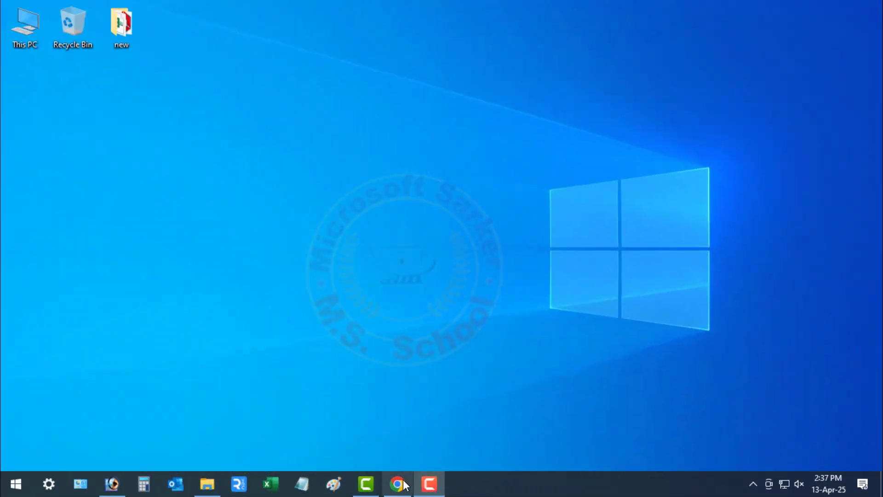
# - Bring Gmail back up and open See all settings from the gear menu
pyautogui.click(398, 484)
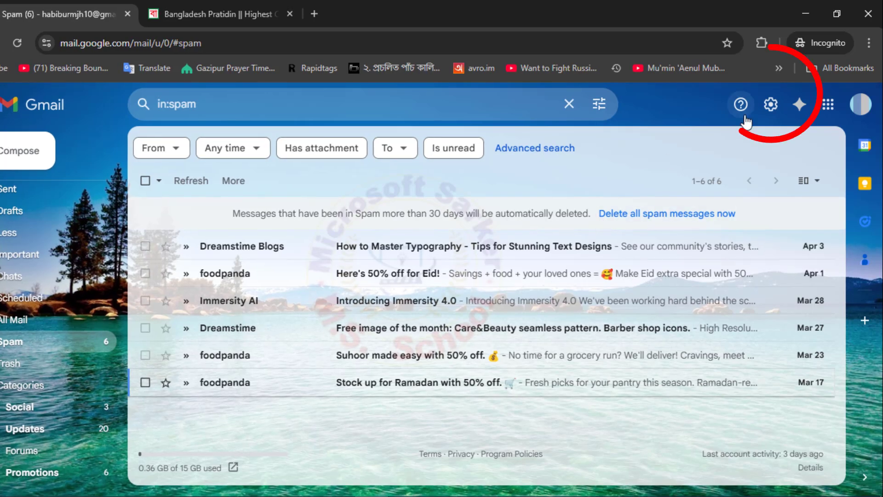
pyautogui.click(771, 105)
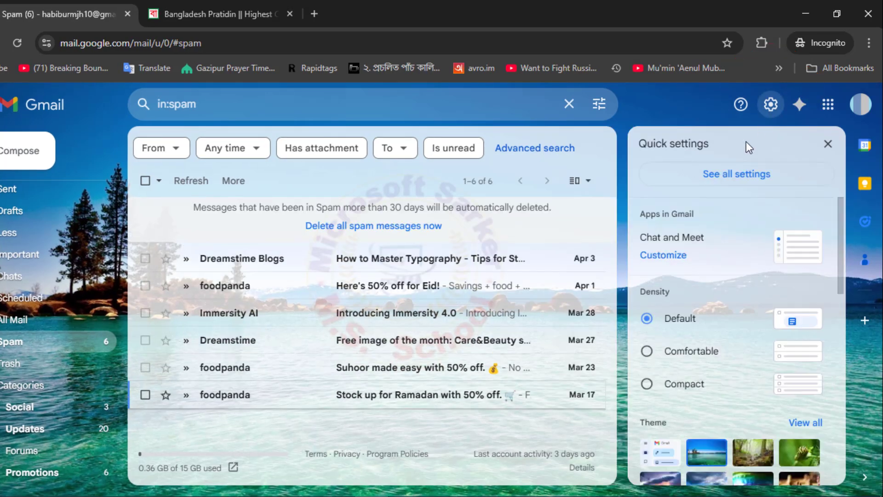
pyautogui.click(747, 179)
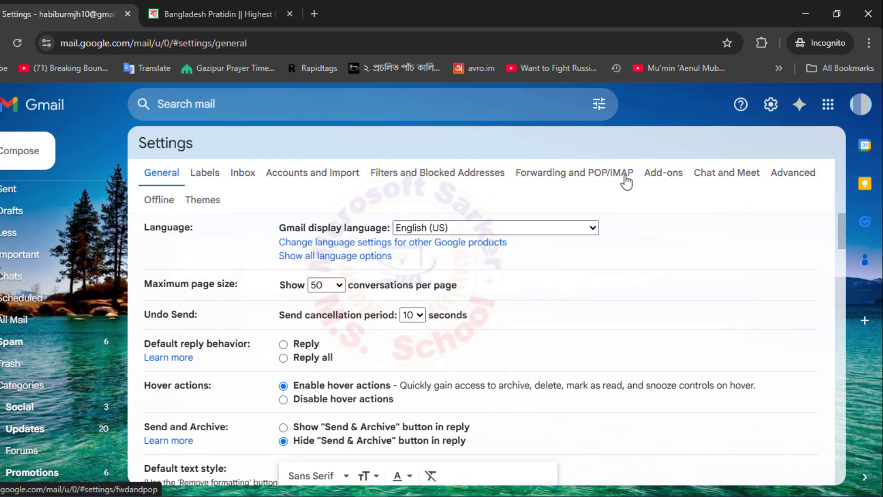
# - On the Forwarding and POP/IMAP tab, enable POP for all mail and save changes
pyautogui.click(601, 178)
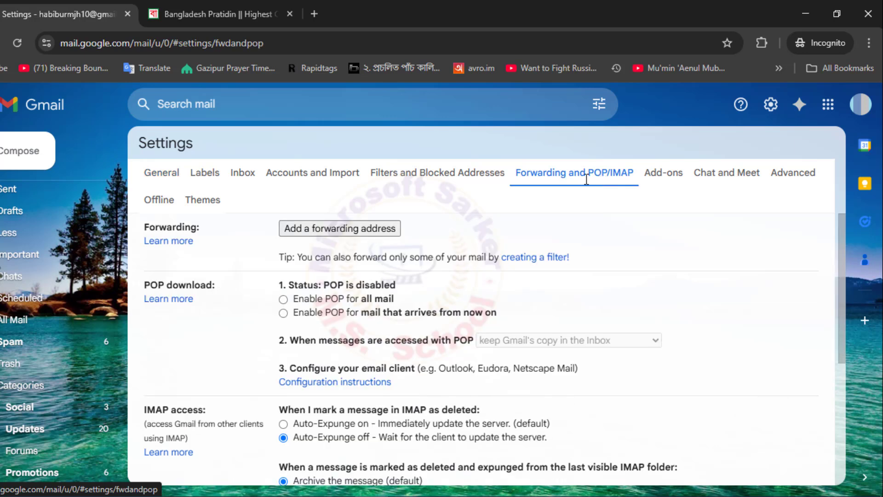
pyautogui.moveTo(276, 287); pyautogui.dragTo(401, 291)
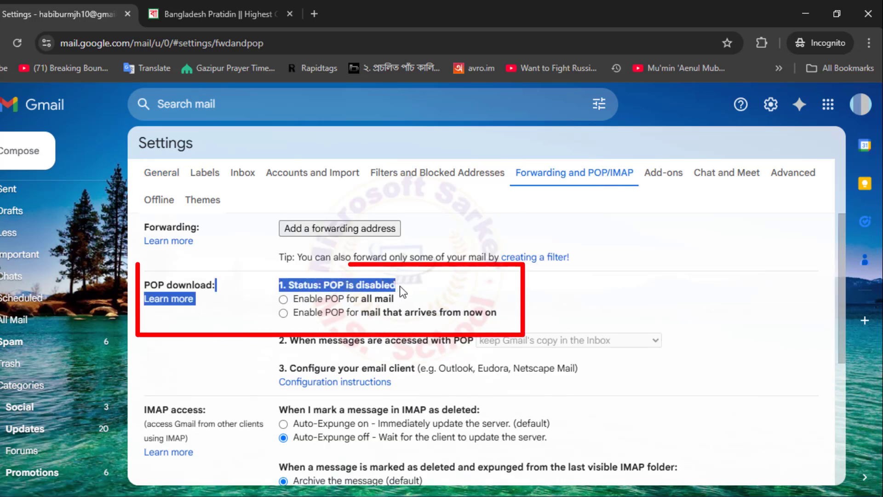
pyautogui.click(431, 298)
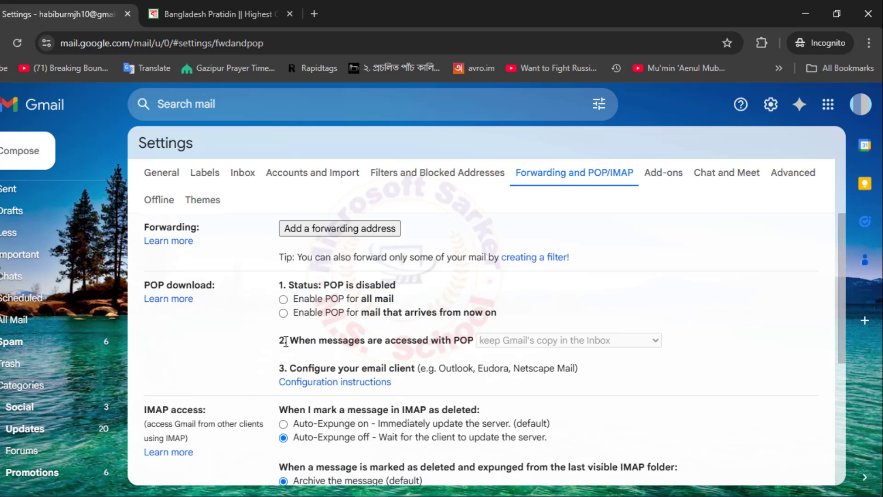
pyautogui.click(283, 300)
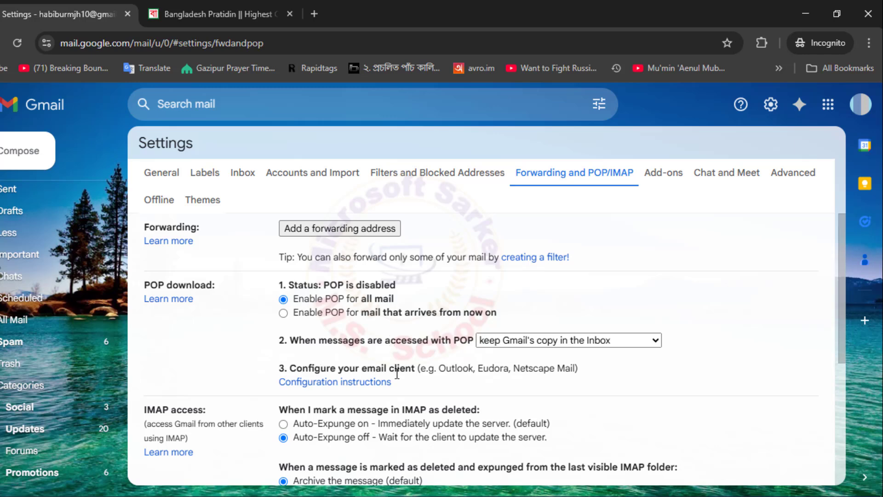
pyautogui.scroll(-5, 437, 373)
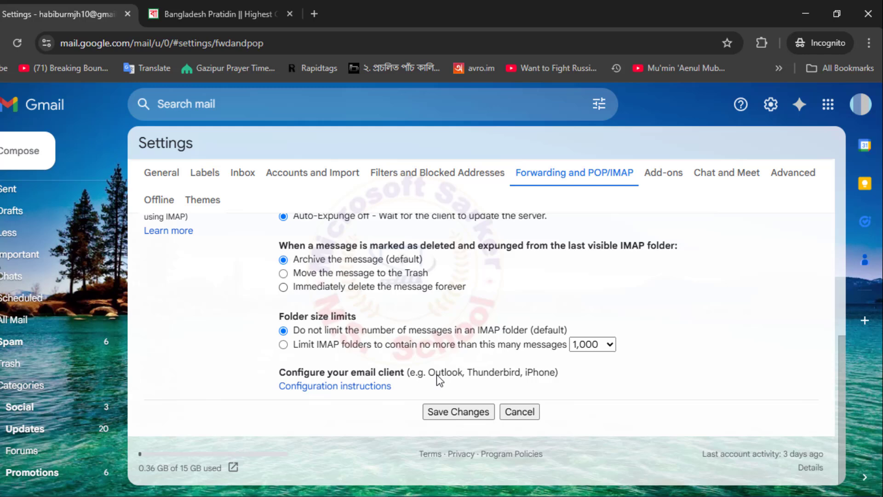
pyautogui.click(479, 413)
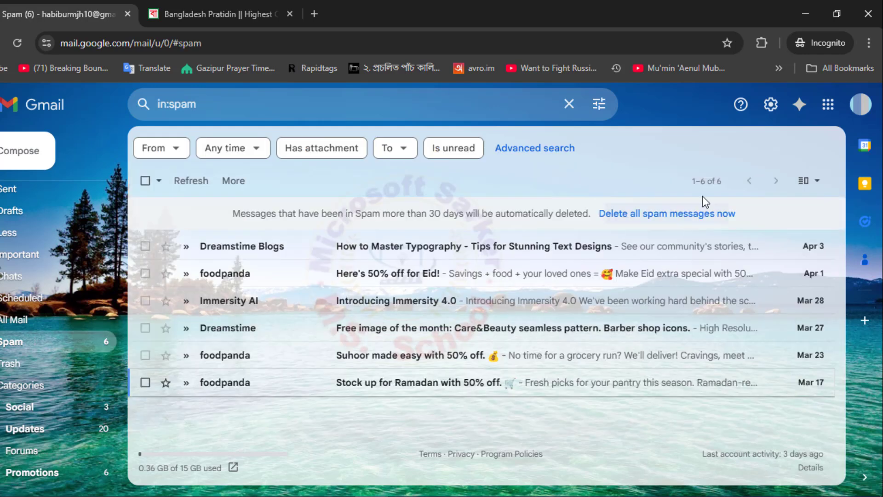
# - Reopen Forwarding and POP/IMAP settings to confirm POP is enabled for mail since 1/1/70
pyautogui.click(771, 105)
pyautogui.click(725, 171)
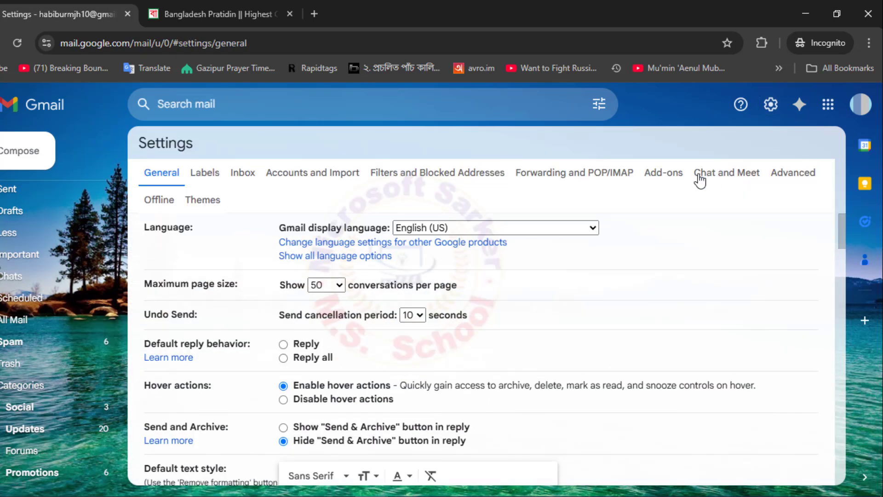
pyautogui.click(600, 183)
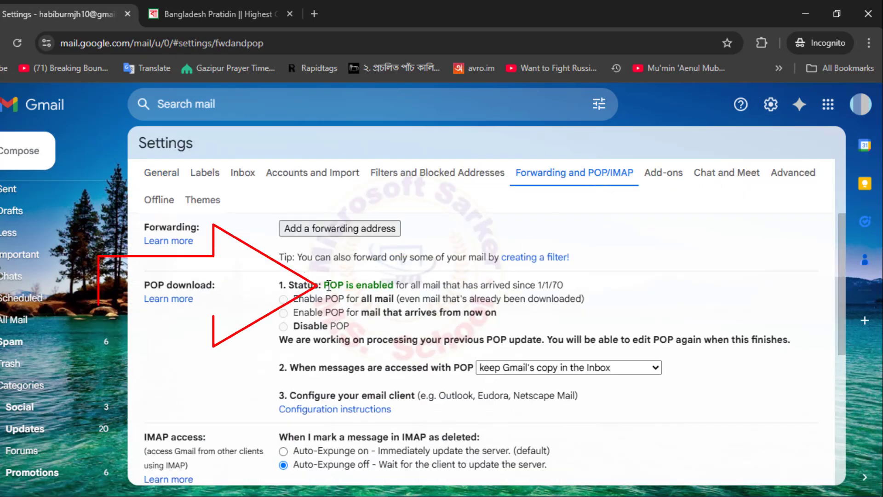
pyautogui.moveTo(325, 280); pyautogui.dragTo(394, 283)
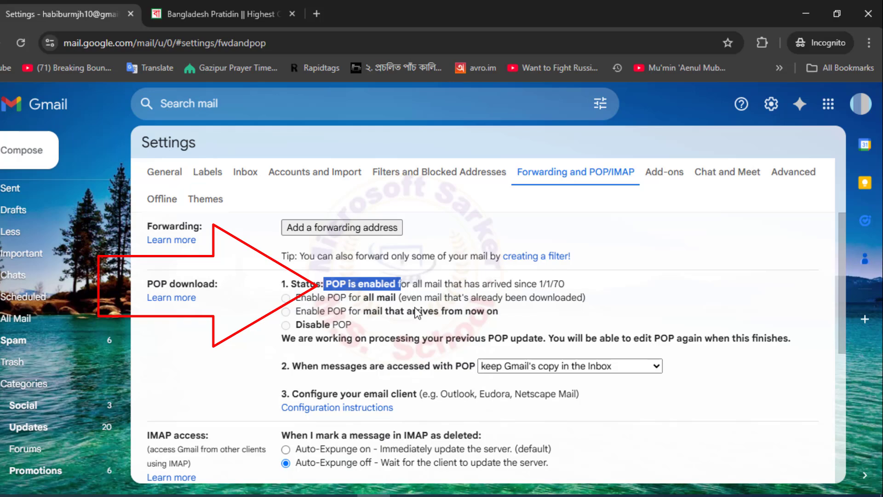
pyautogui.click(407, 329)
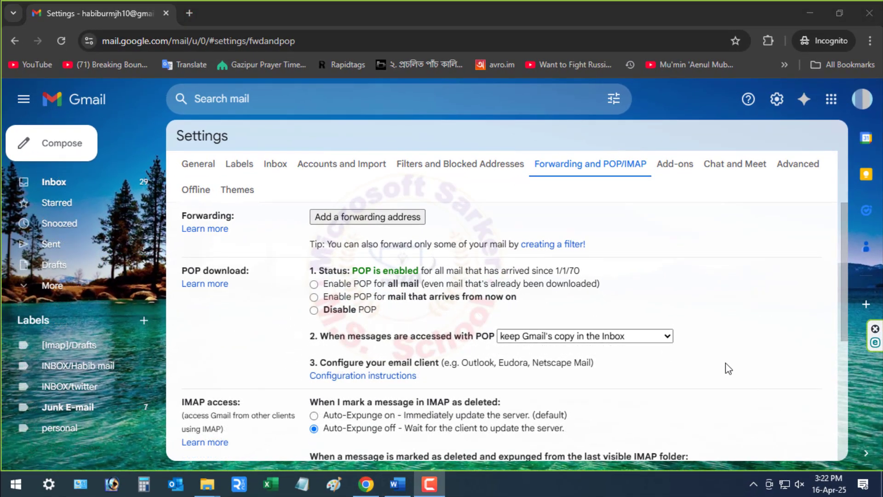
# - Open the Google Account Security page and search the settings for 'app password'
pyautogui.click(861, 100)
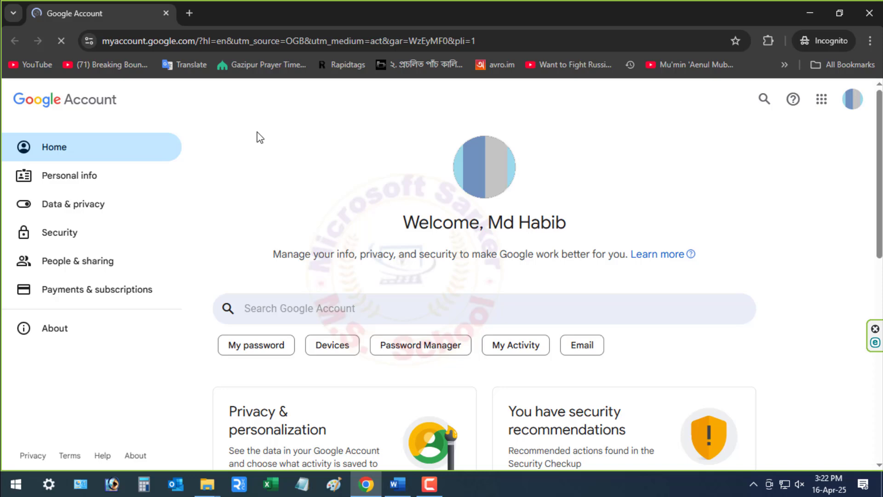
pyautogui.click(72, 234)
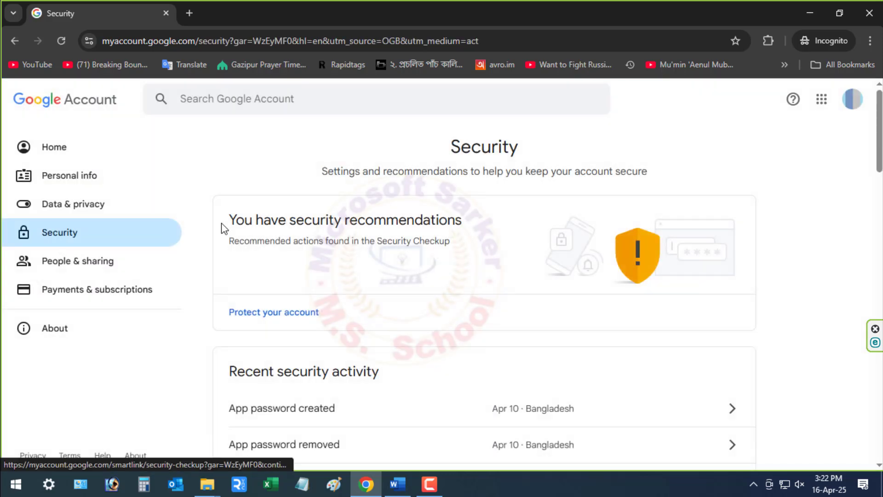
pyautogui.click(241, 101)
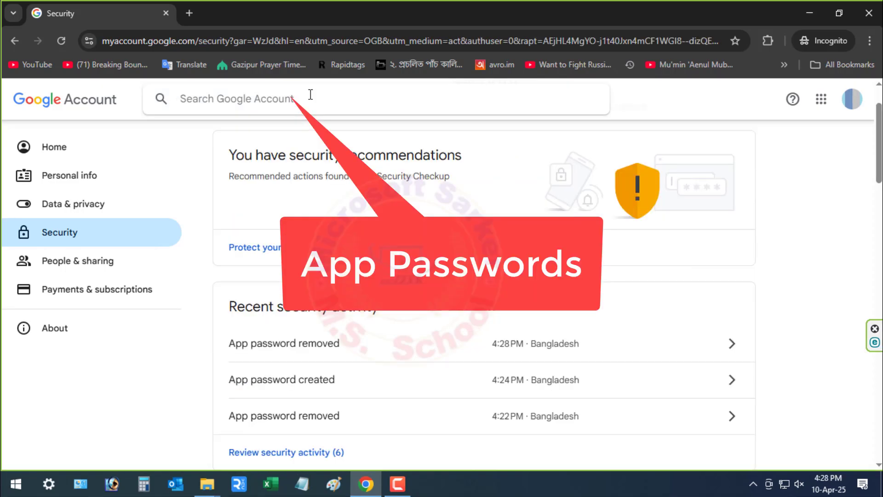
pyautogui.write('app')
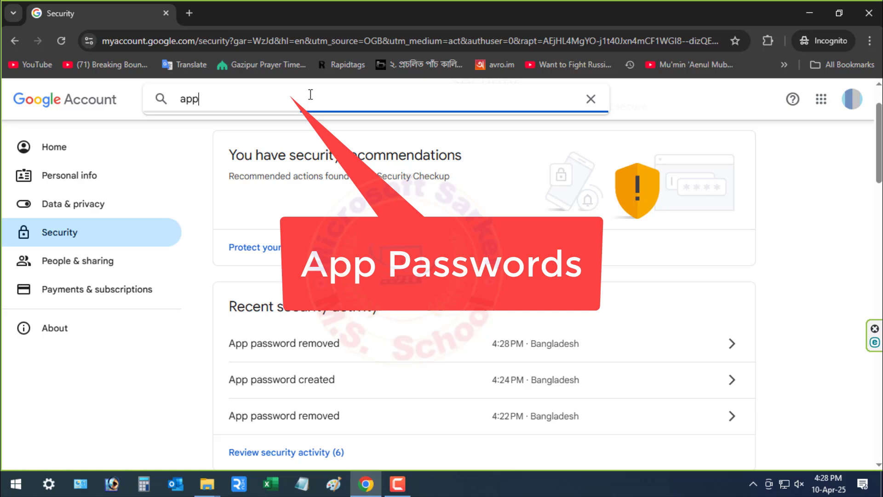
pyautogui.write(' password')
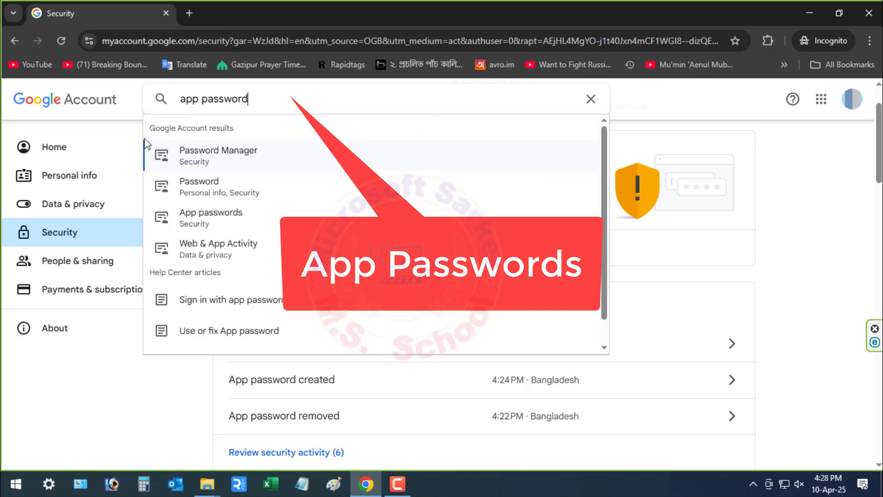
# - Generate a Google app password named 'outlook' and copy it
pyautogui.click(239, 216)
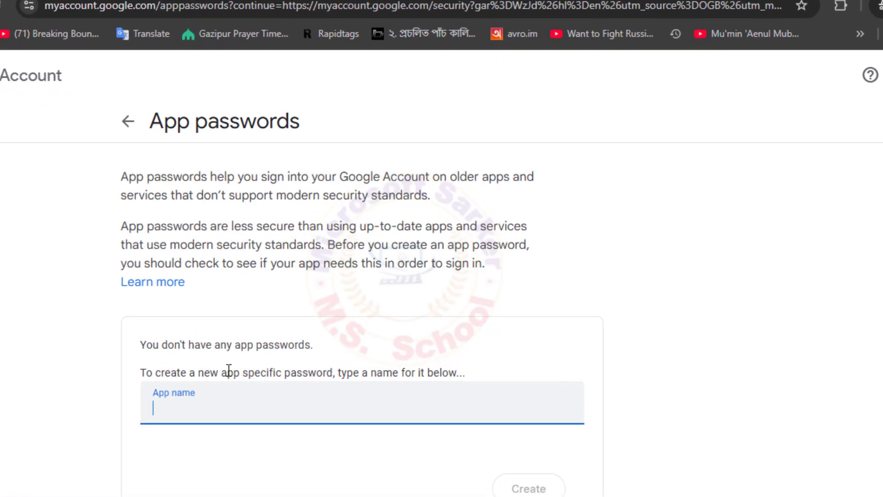
pyautogui.write('outlook')
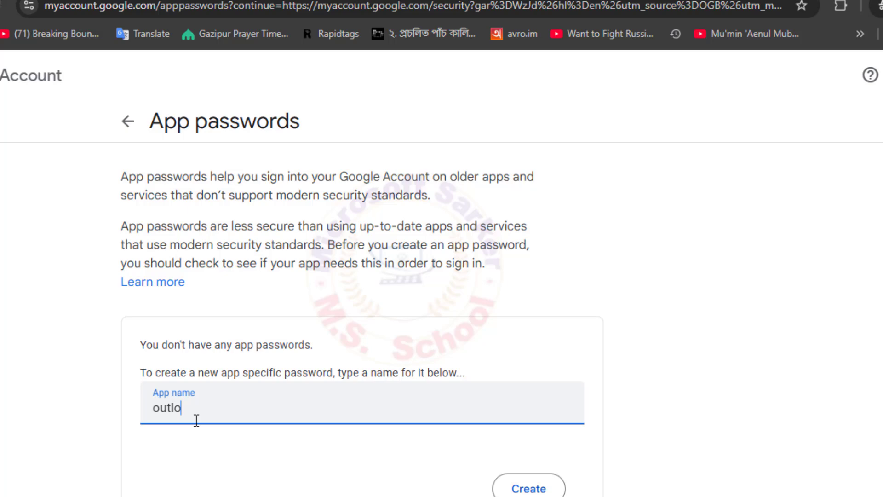
pyautogui.click(536, 490)
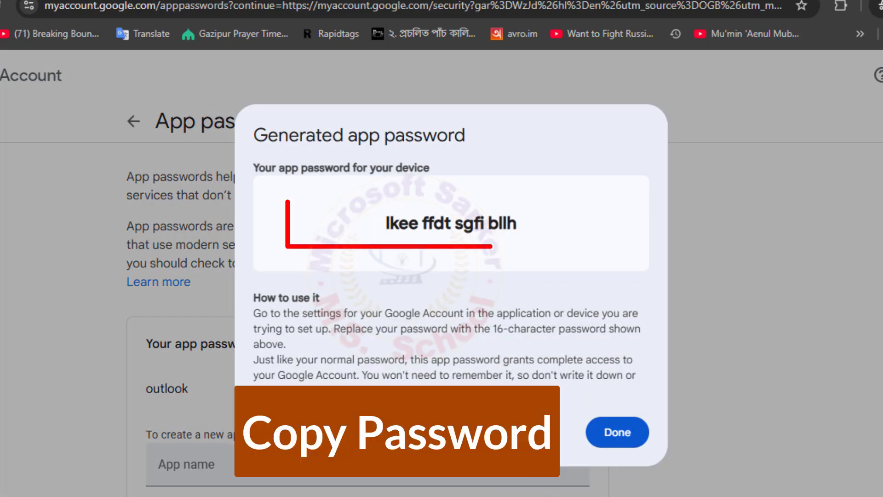
pyautogui.moveTo(518, 226); pyautogui.dragTo(402, 224)
pyautogui.rightClick(402, 224)
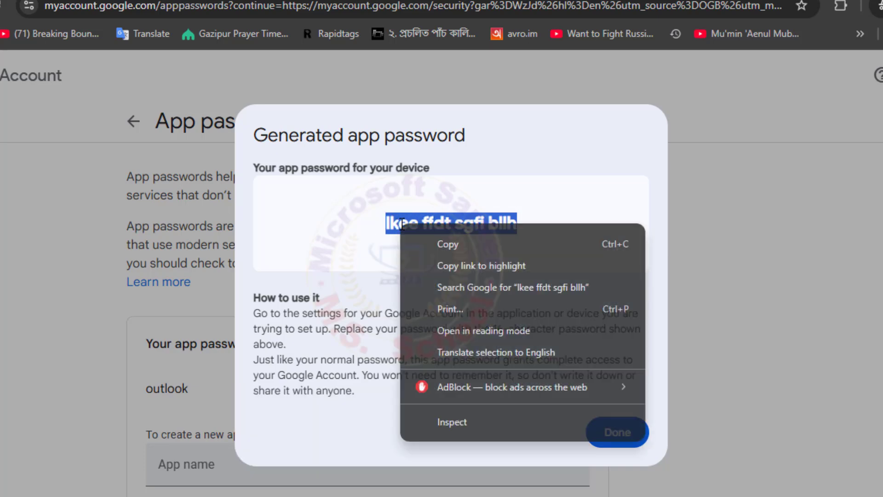
pyautogui.click(432, 246)
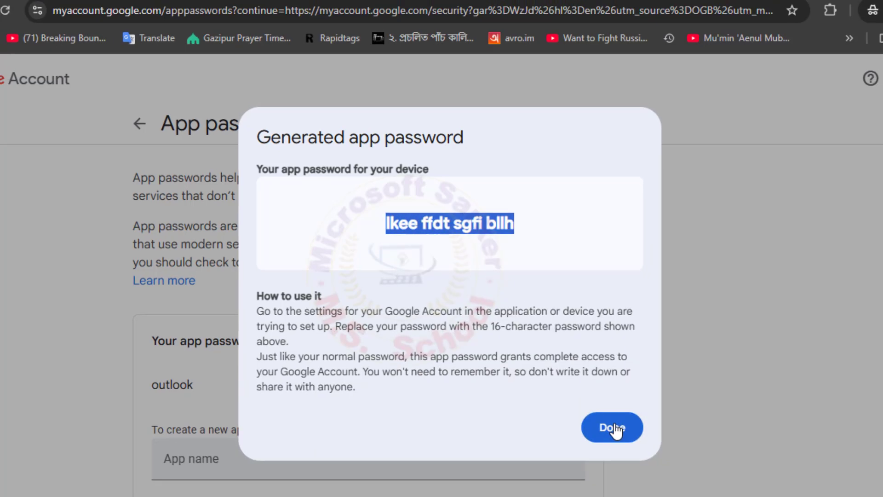
# - Dismiss the generated-password dialog and search Windows Start for 'control'
pyautogui.click(619, 433)
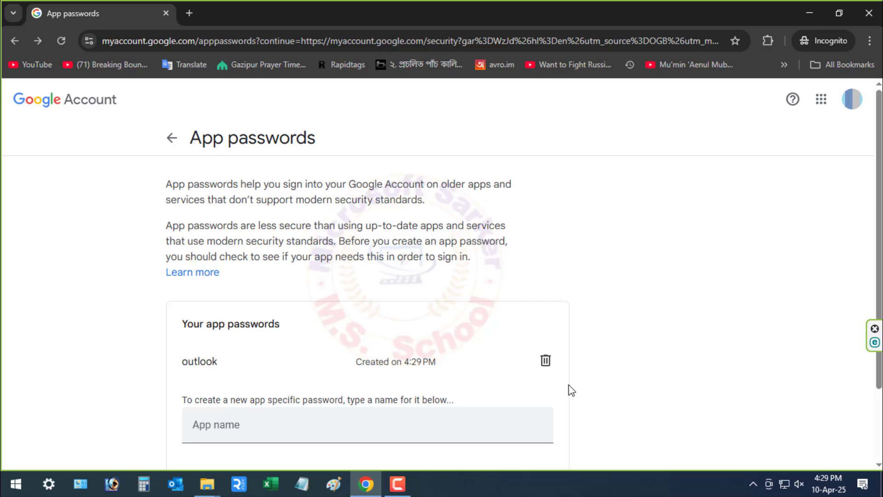
pyautogui.click(16, 485)
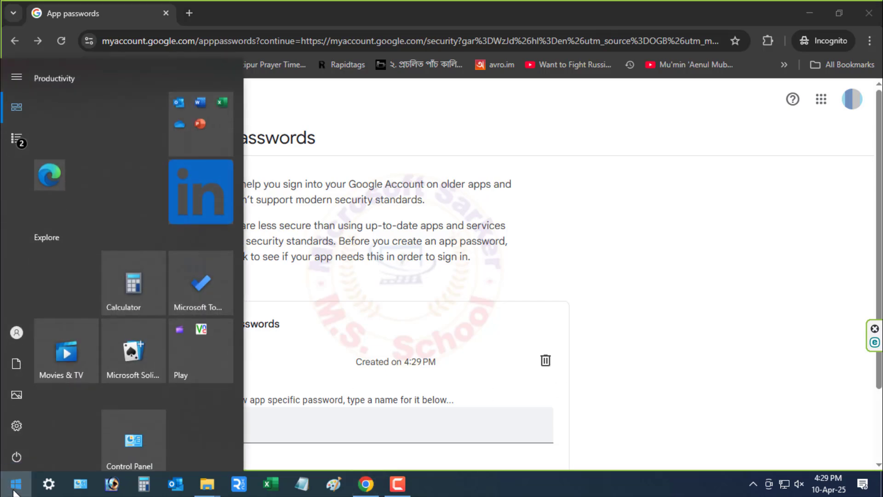
pyautogui.write('control')
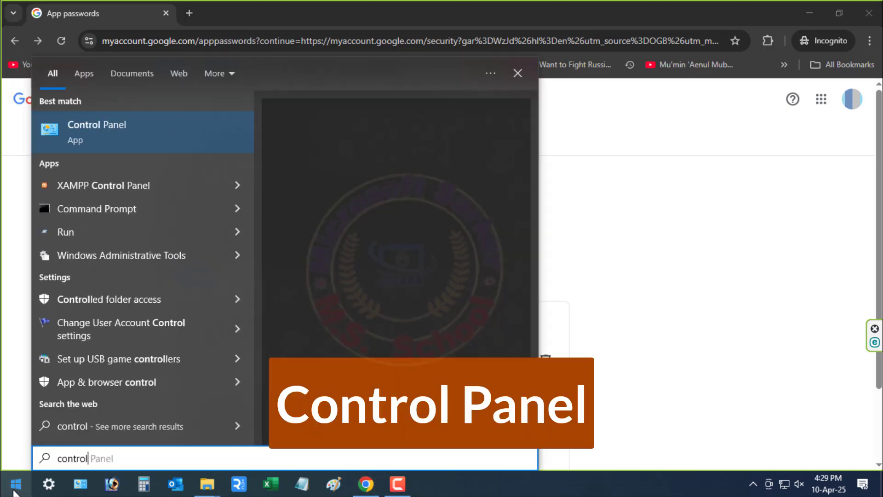
# - In Control Panel's Mail (Microsoft Outlook), add a new profile named 'gmail'
pyautogui.click(148, 133)
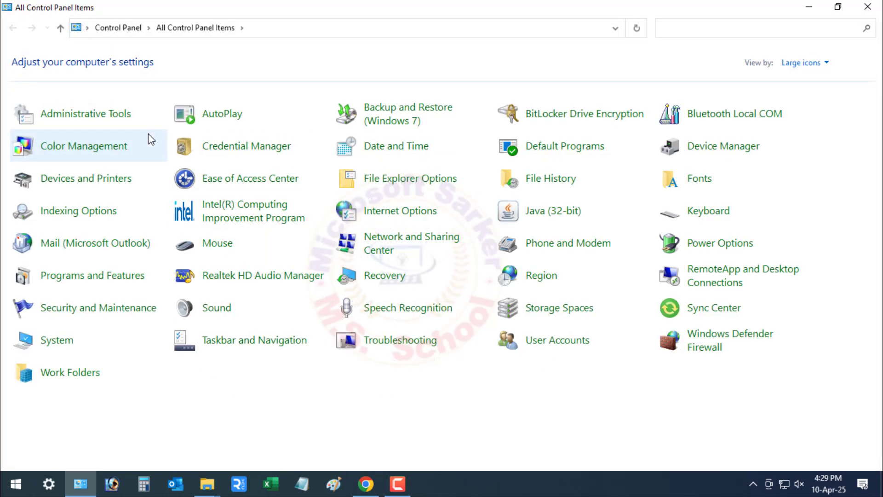
pyautogui.click(400, 265)
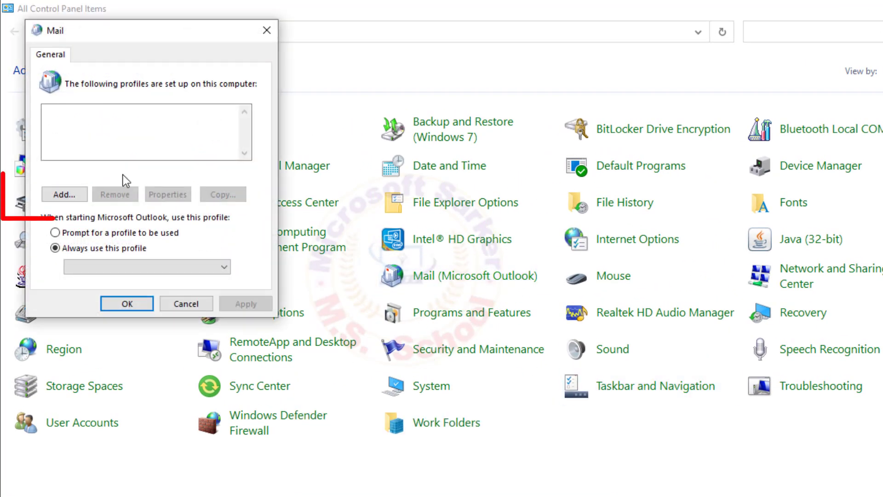
pyautogui.click(72, 195)
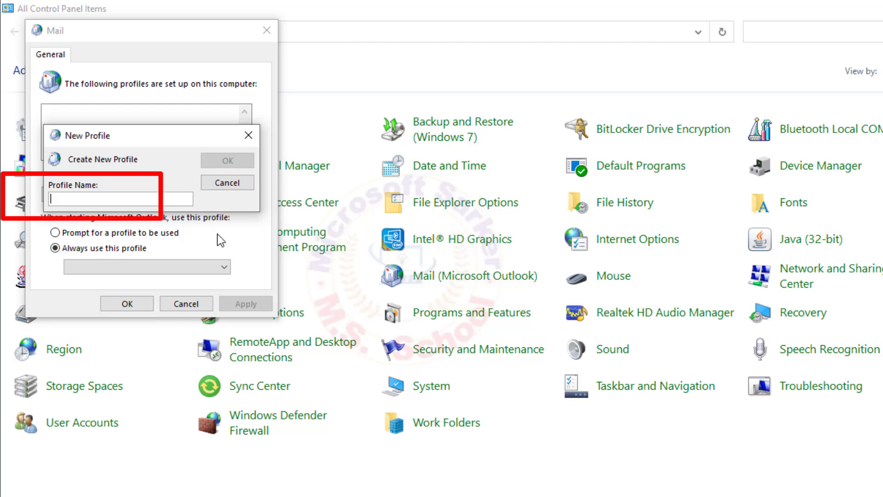
pyautogui.write('gmail')
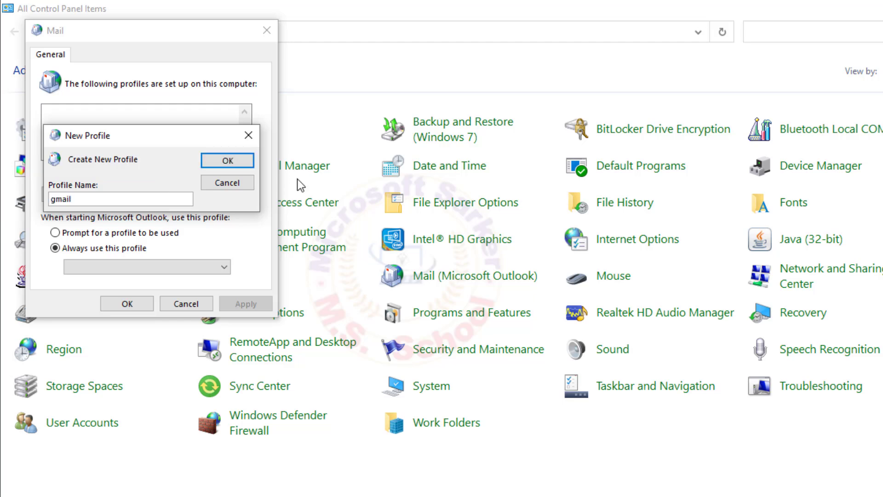
pyautogui.click(243, 159)
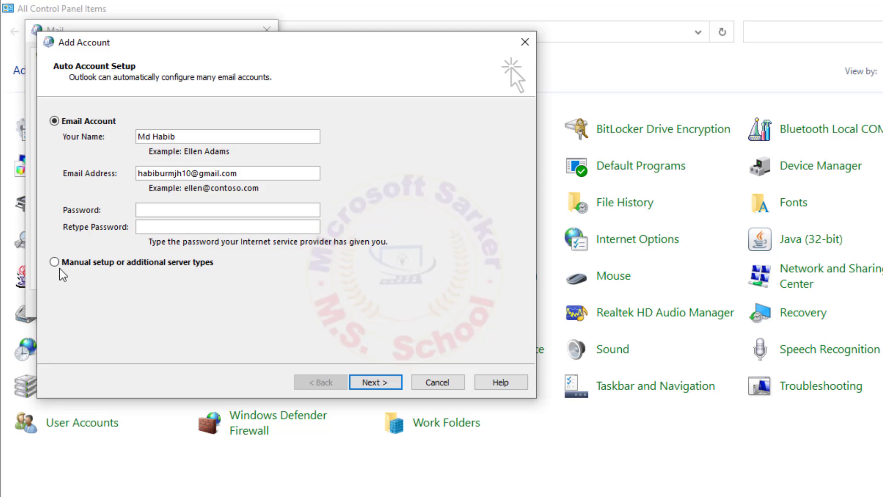
# - Choose manual setup with the POP or IMAP account type
pyautogui.click(75, 263)
pyautogui.click(388, 382)
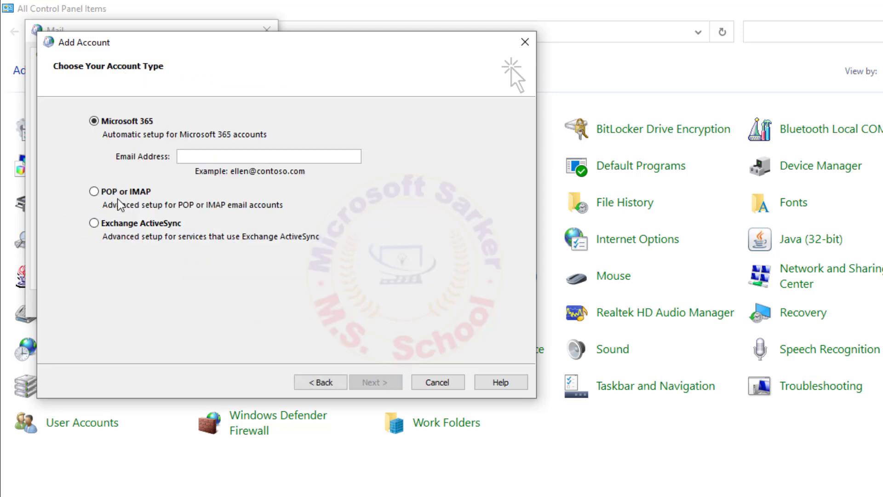
pyautogui.click(151, 195)
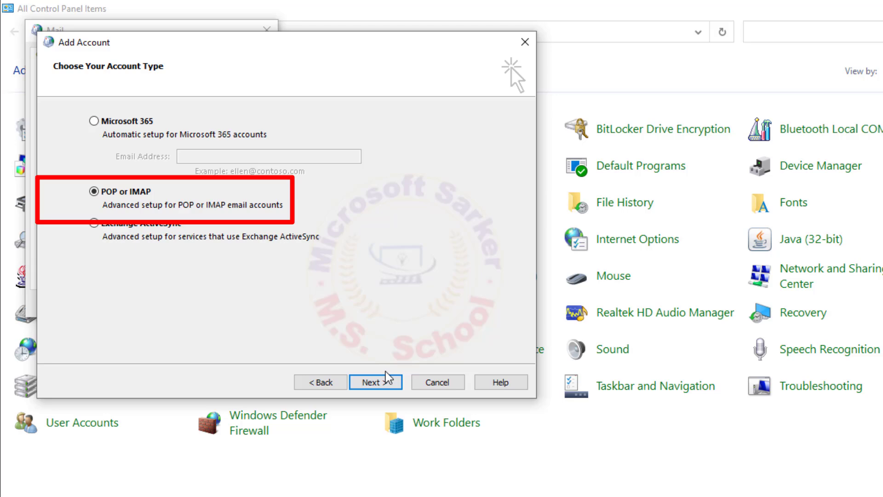
pyautogui.click(389, 386)
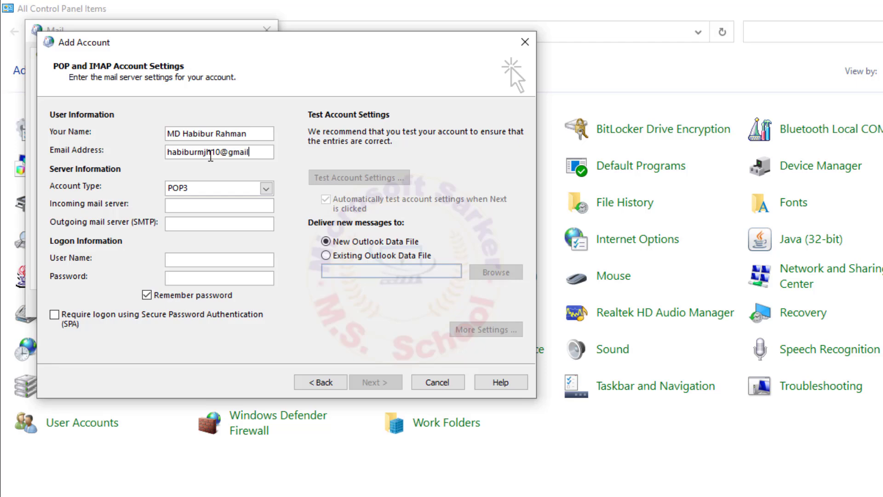
# - Fill in the user's name, Gmail address, pop.gmail.com and smtp.gmail.com servers, and paste the app password
pyautogui.press('Tab')
pyautogui.press('Tab')
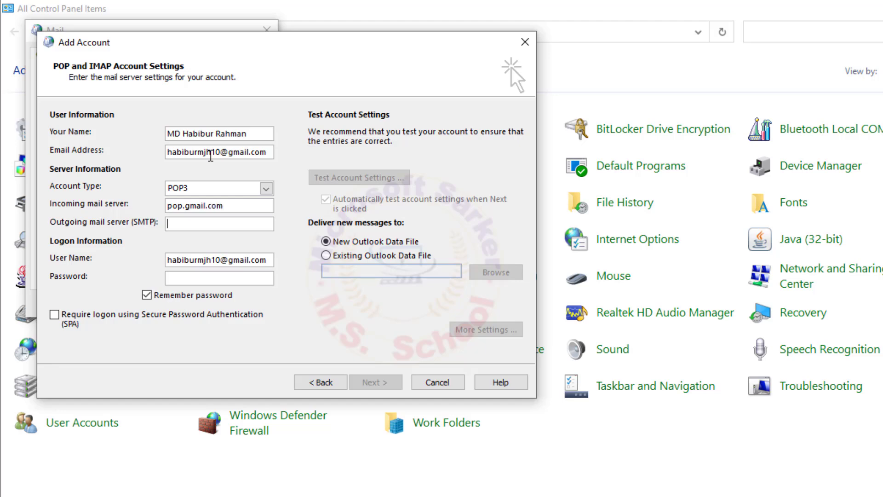
pyautogui.write('smtp.gmail.')
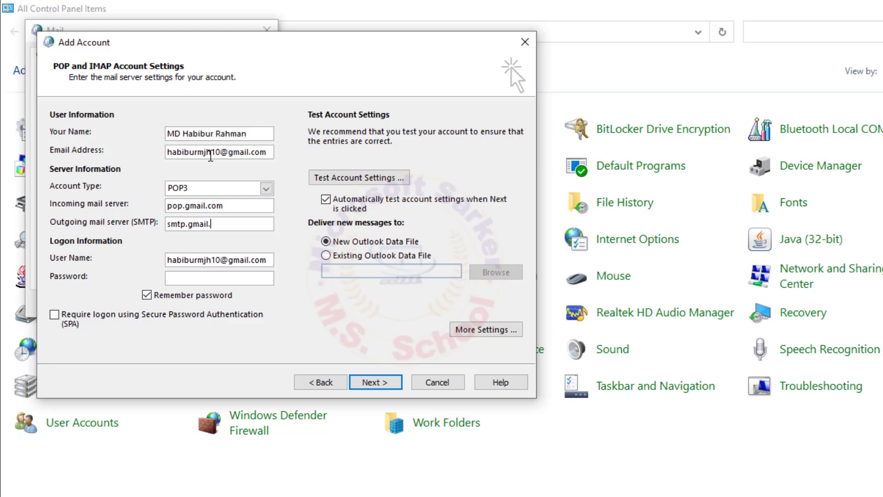
pyautogui.write('com')
pyautogui.press('Tab')
pyautogui.press('Tab')
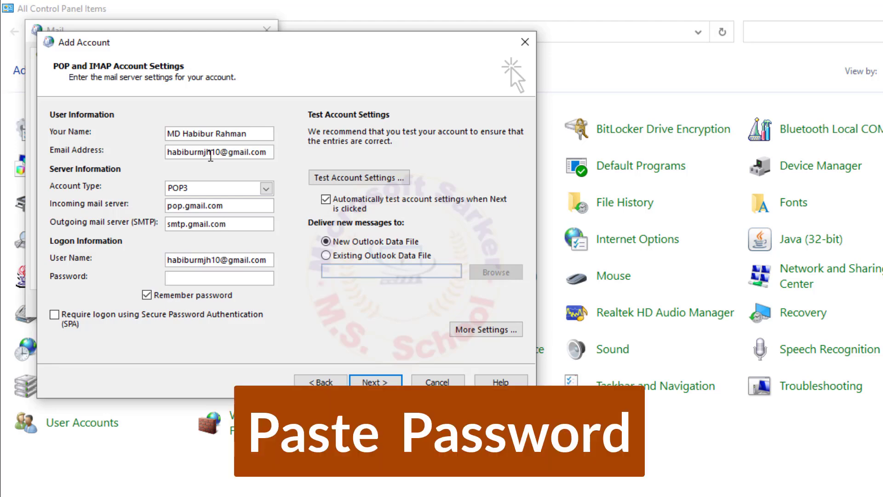
pyautogui.hotkey('ctrl', 'v')
# - In More Settings, require authentication for the outgoing SMTP server
pyautogui.click(496, 330)
pyautogui.click(143, 152)
pyautogui.click(79, 171)
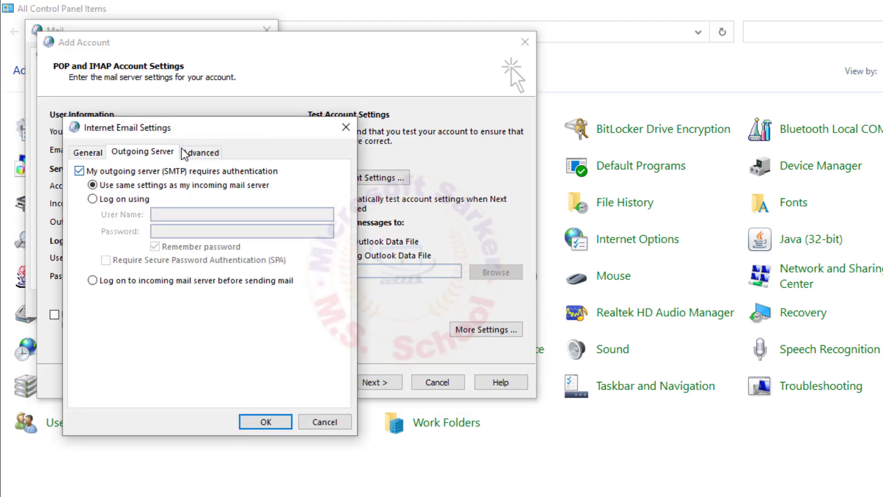
# - Set POP3 port 995 and SMTP port 465, both SSL/TLS, and stop deleting server copies after 14 days
pyautogui.click(200, 151)
pyautogui.write('9')
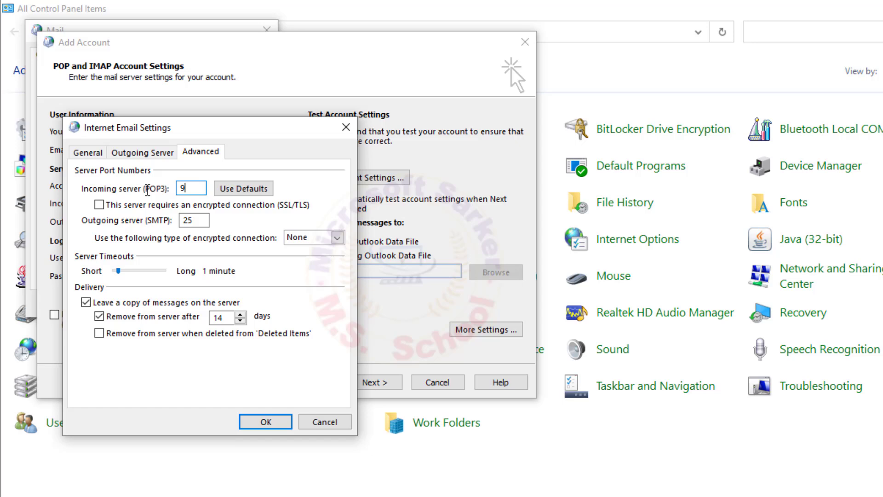
pyautogui.write('95')
pyautogui.press('Tab')
pyautogui.click(99, 206)
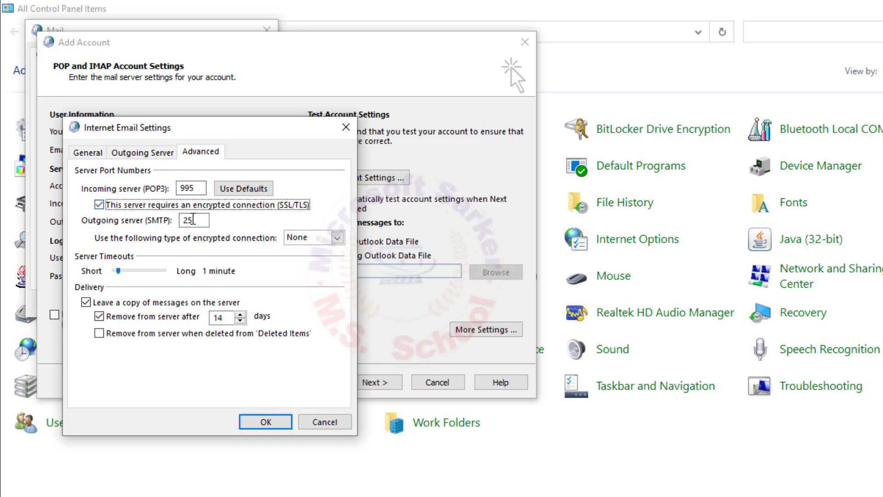
pyautogui.press('Tab')
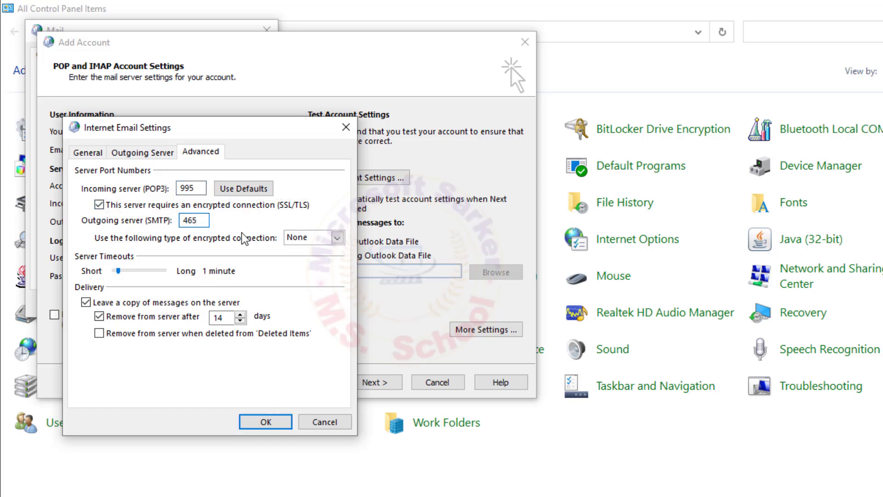
pyautogui.write('465')
pyautogui.click(337, 237)
pyautogui.click(304, 254)
pyautogui.click(107, 337)
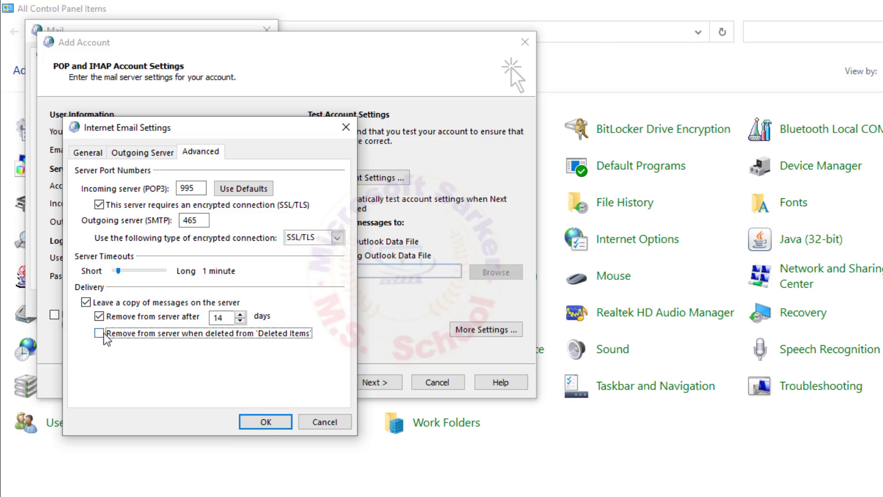
pyautogui.click(107, 315)
# - Save More Settings, pass the account test, finish setup, and close the Mail window
pyautogui.click(277, 425)
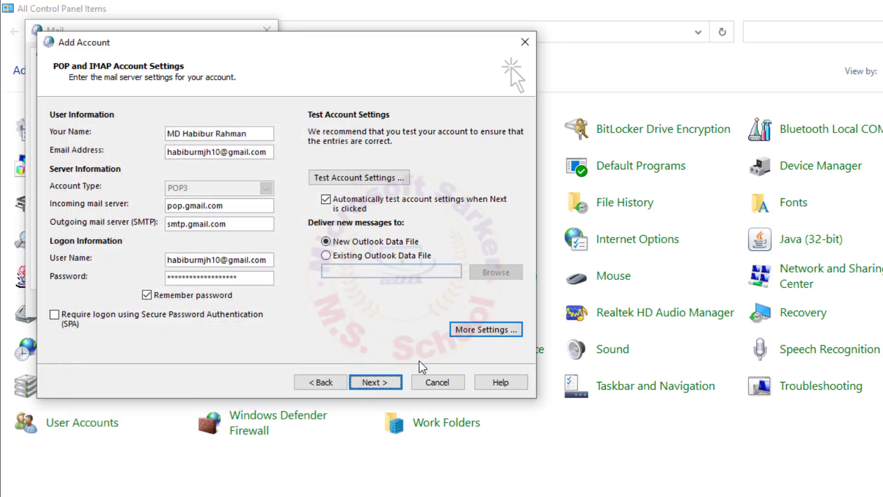
pyautogui.click(367, 384)
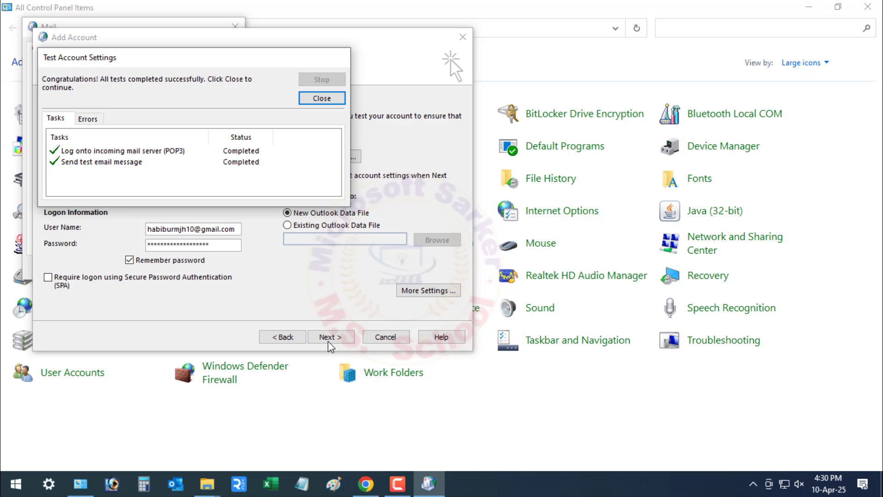
pyautogui.click(321, 98)
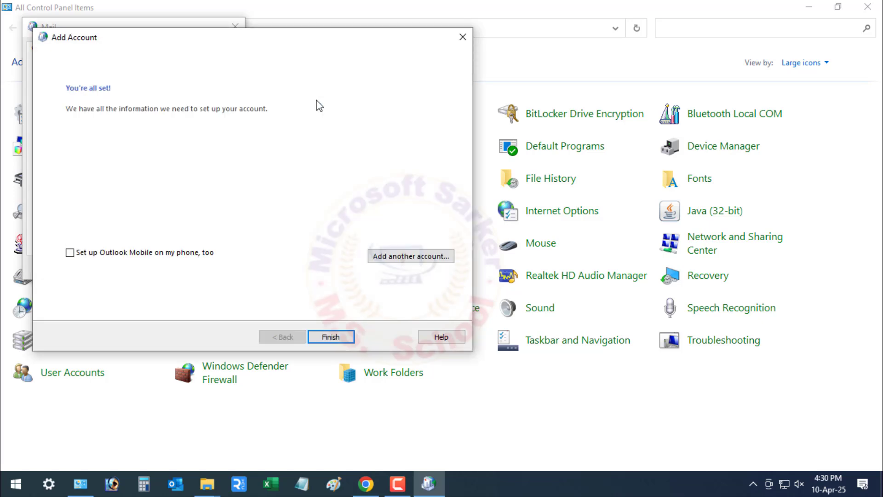
pyautogui.click(330, 337)
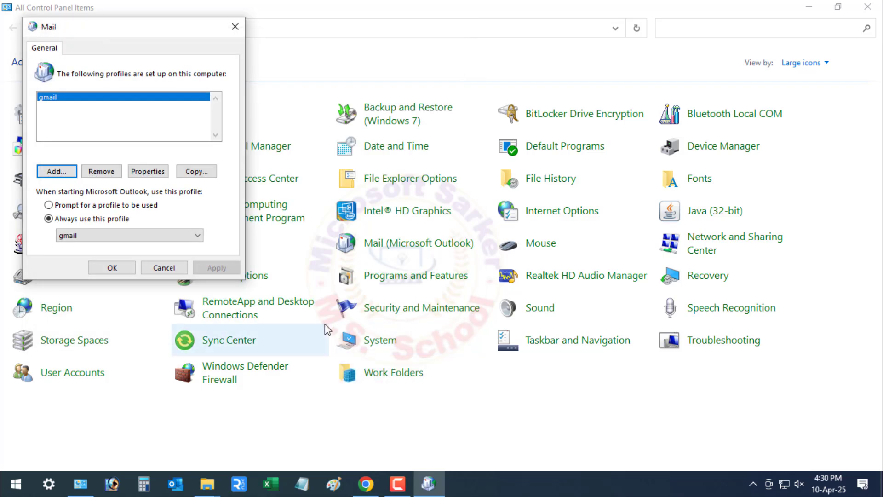
pyautogui.click(146, 271)
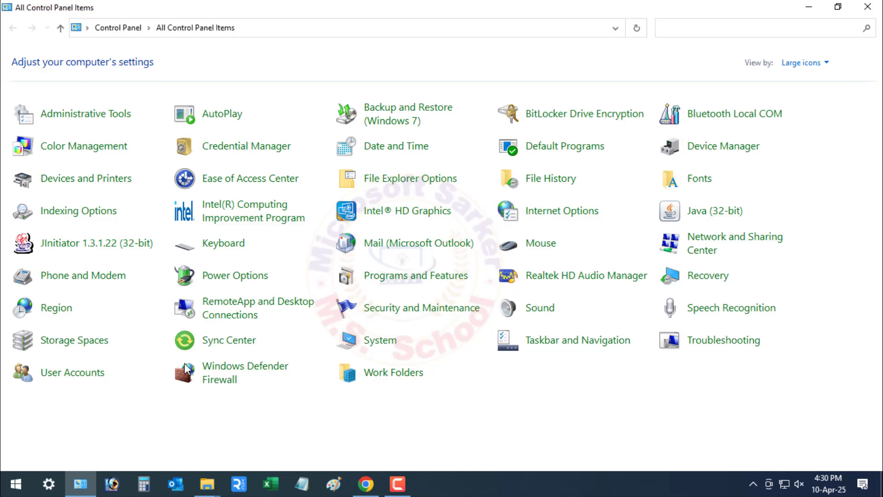
# - Launch Outlook, minimize the Control Panel and browser windows, and bring Outlook back to front
pyautogui.click(177, 490)
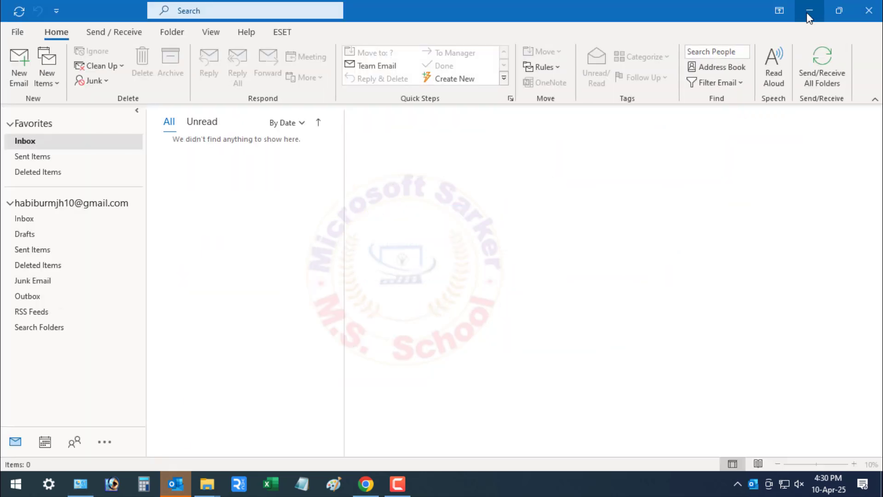
pyautogui.click(809, 12)
pyautogui.click(807, 12)
pyautogui.click(807, 13)
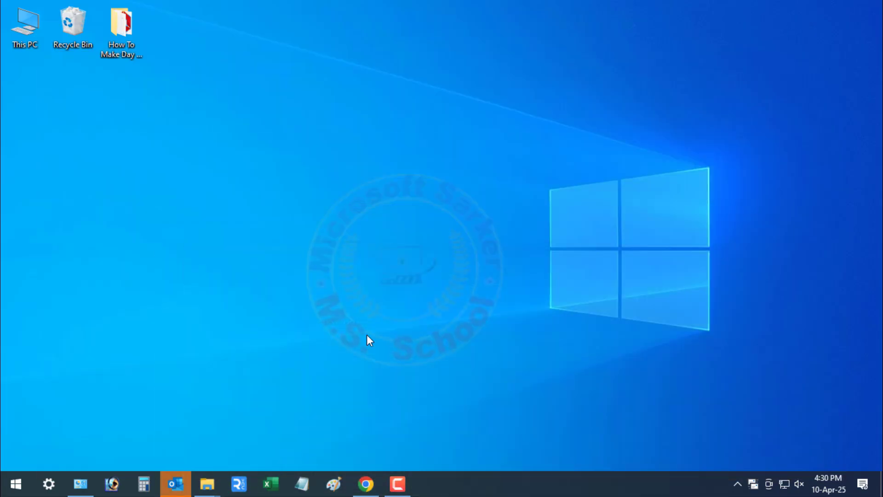
pyautogui.click(175, 489)
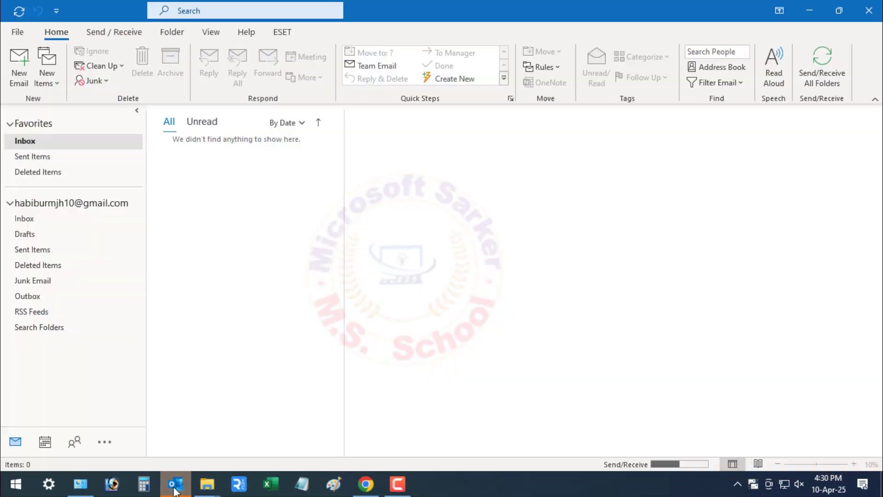
# - Open the Gmail account's Inbox and review the 16 downloaded messages, including the Outlook test message
pyautogui.click(42, 216)
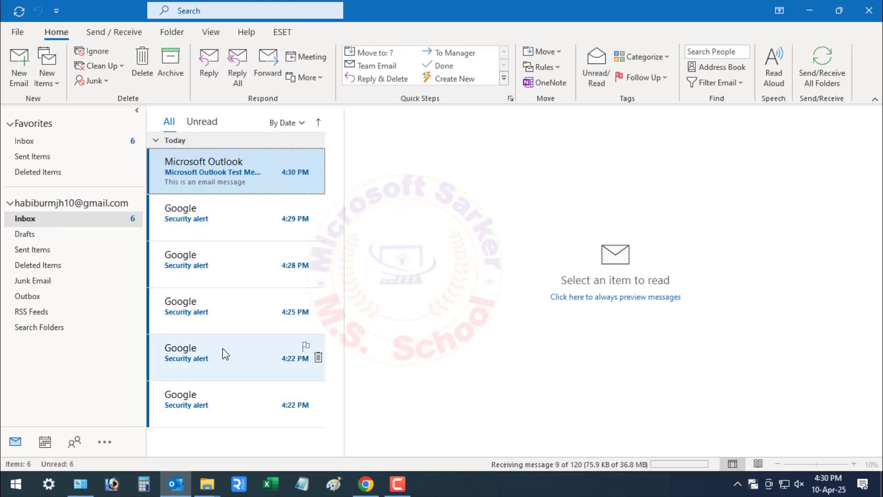
pyautogui.scroll(-3, 193, 299)
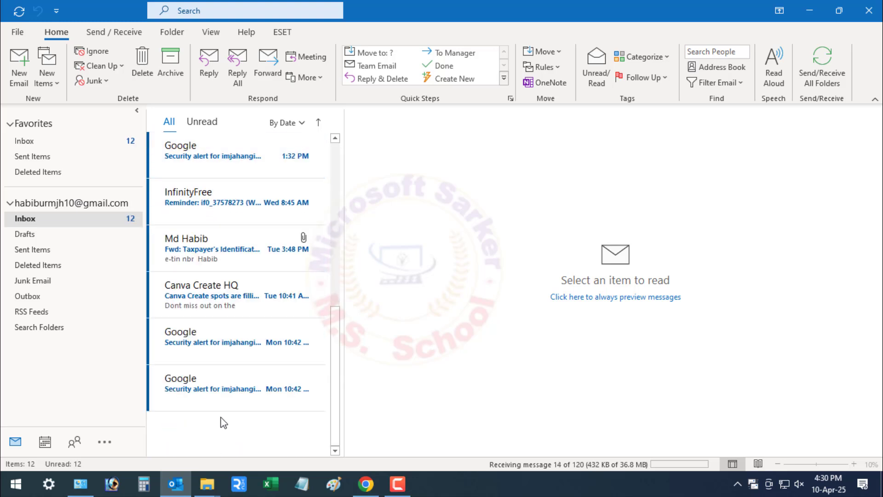
pyautogui.scroll(3, 220, 299)
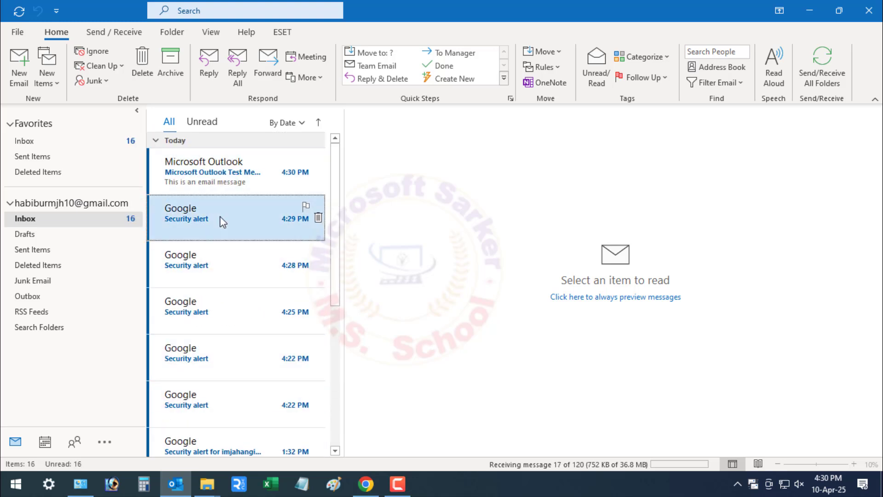